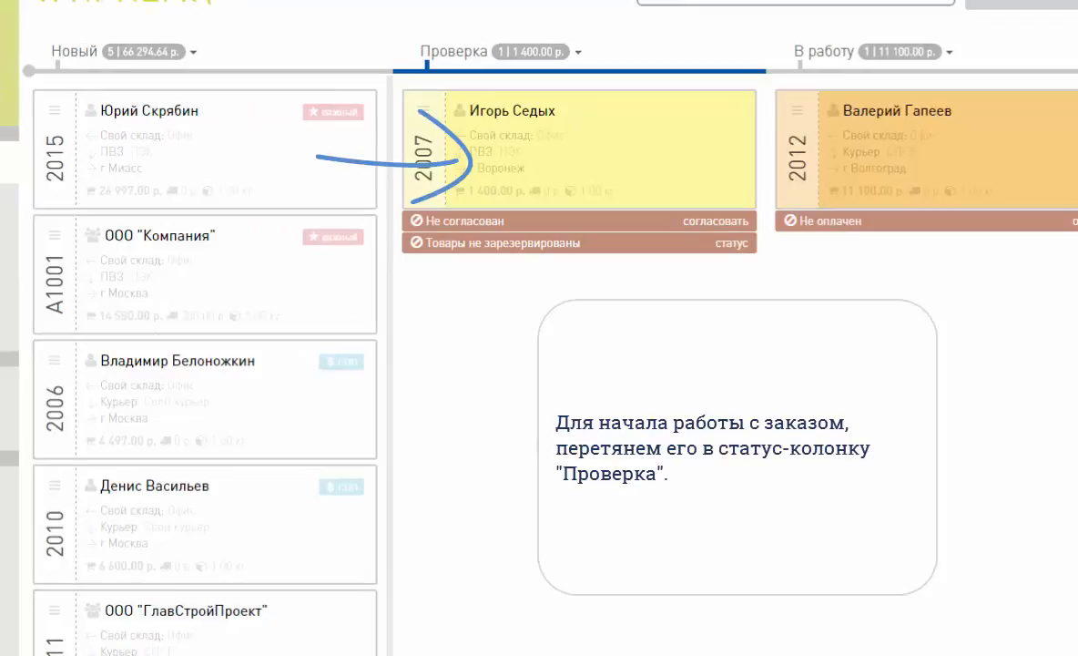
Step: Move the new important order bound for Миасс to the Проверка status and open its approval checklist
left_click_drag(233, 136, 614, 251)
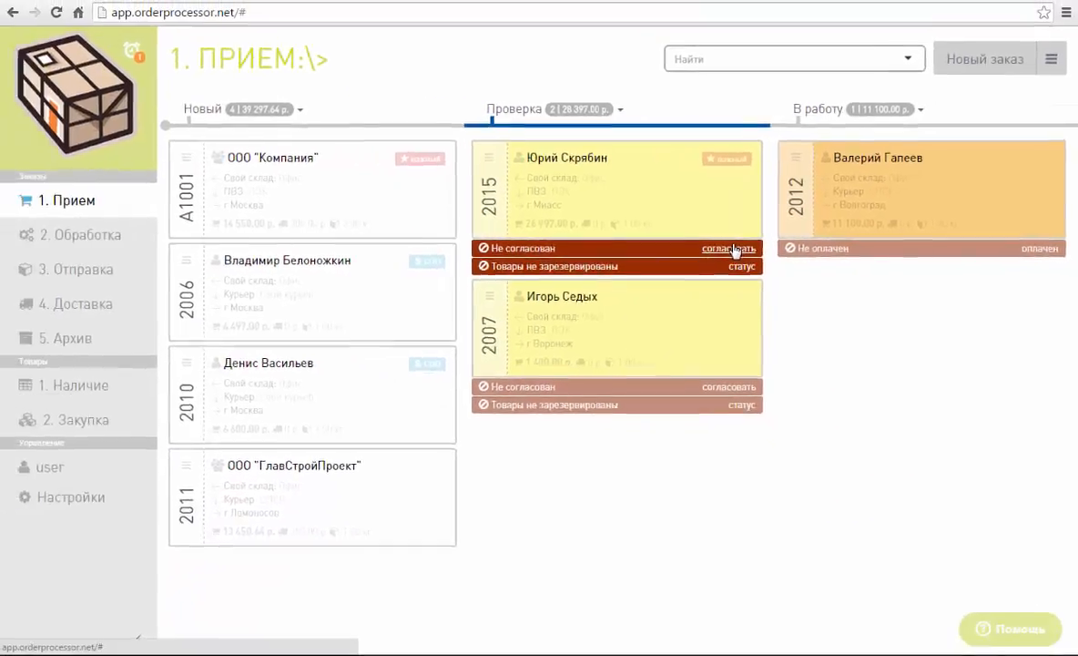
left_click(732, 249)
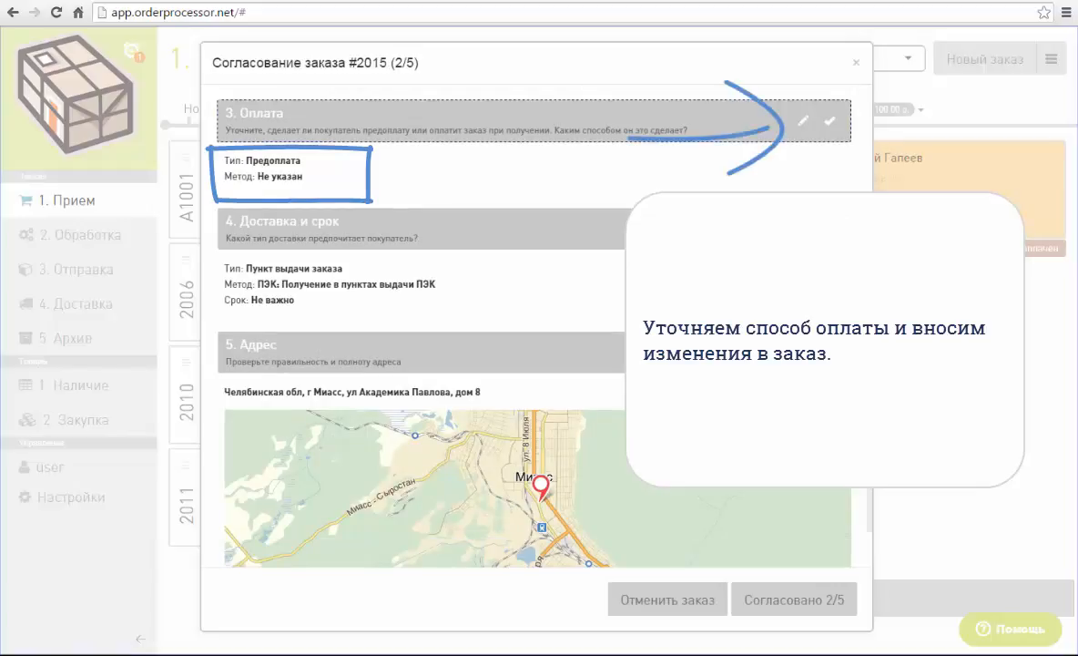
Step: Set the order's payment method to QIWI кошелек, save the change, and approve the Оплата section of the checklist
left_click(804, 121)
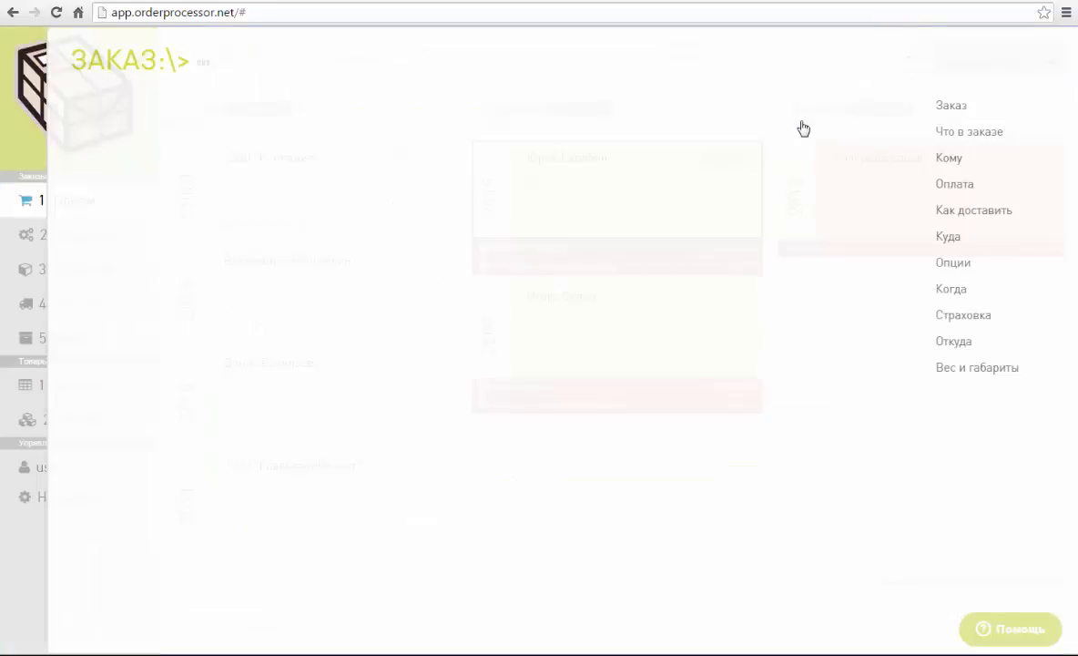
left_click(382, 164)
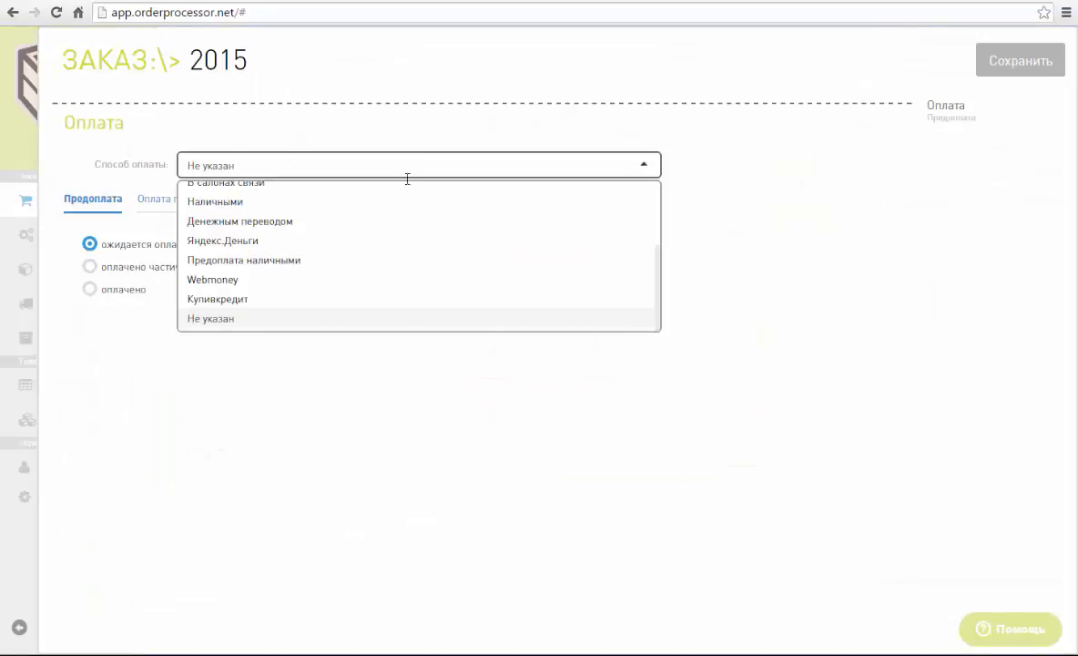
scroll(331, 215, "up", 2)
left_click(330, 214)
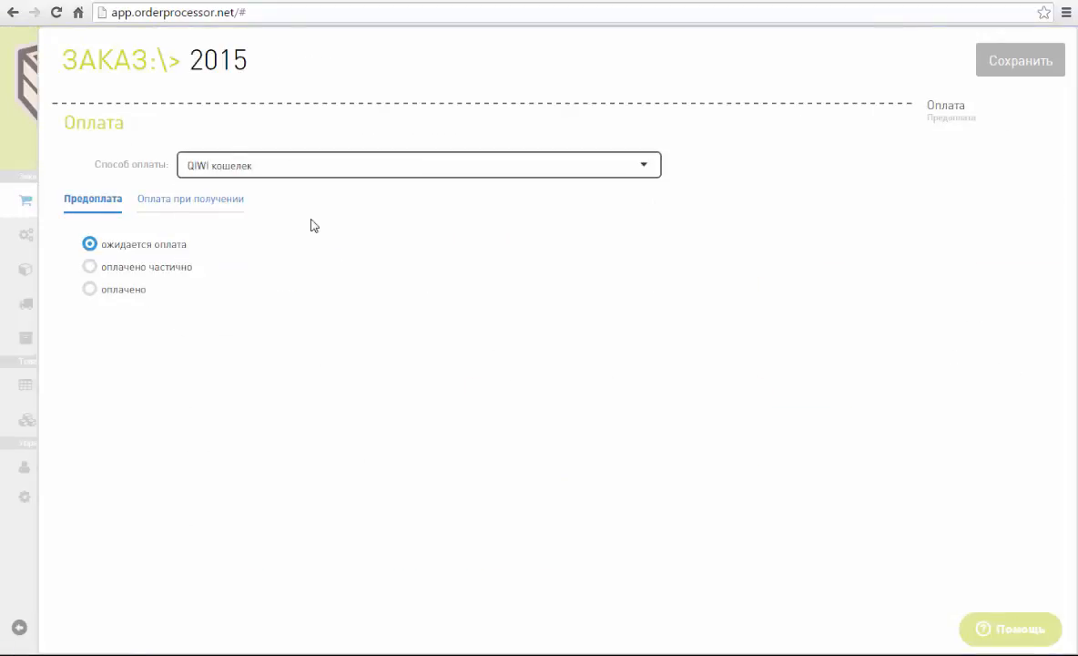
left_click(1008, 72)
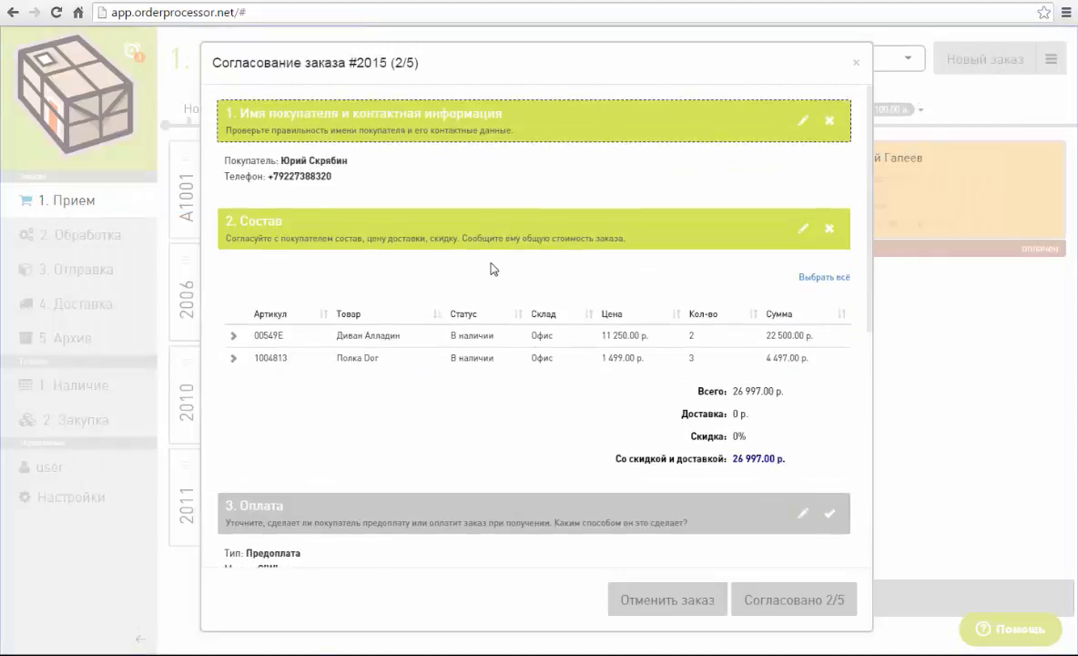
scroll(491, 263, "down", 3)
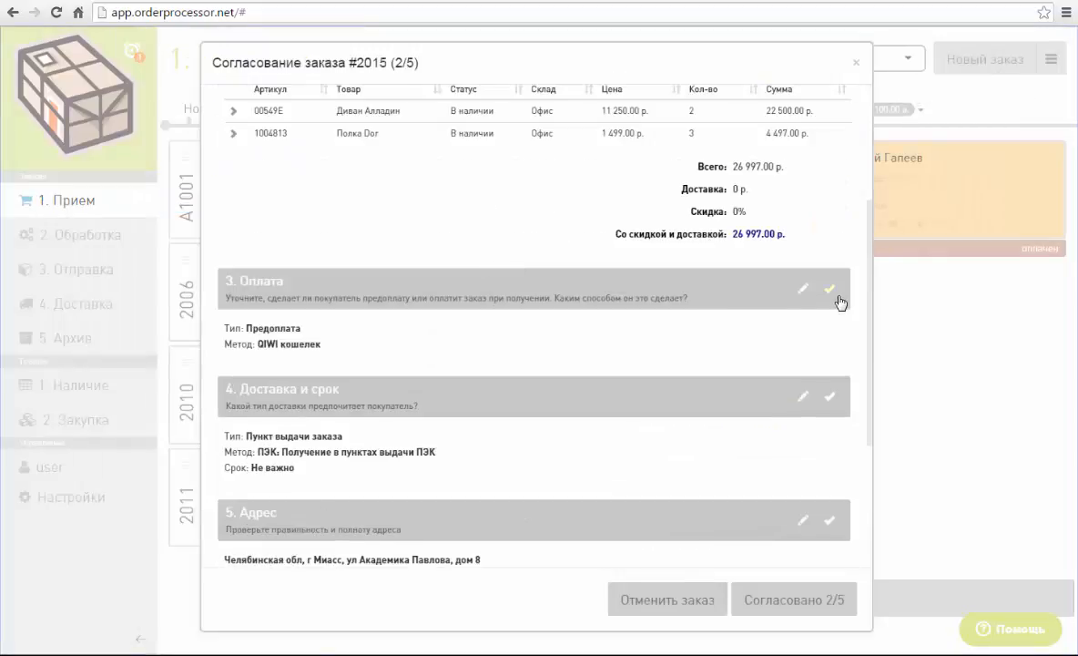
left_click(836, 294)
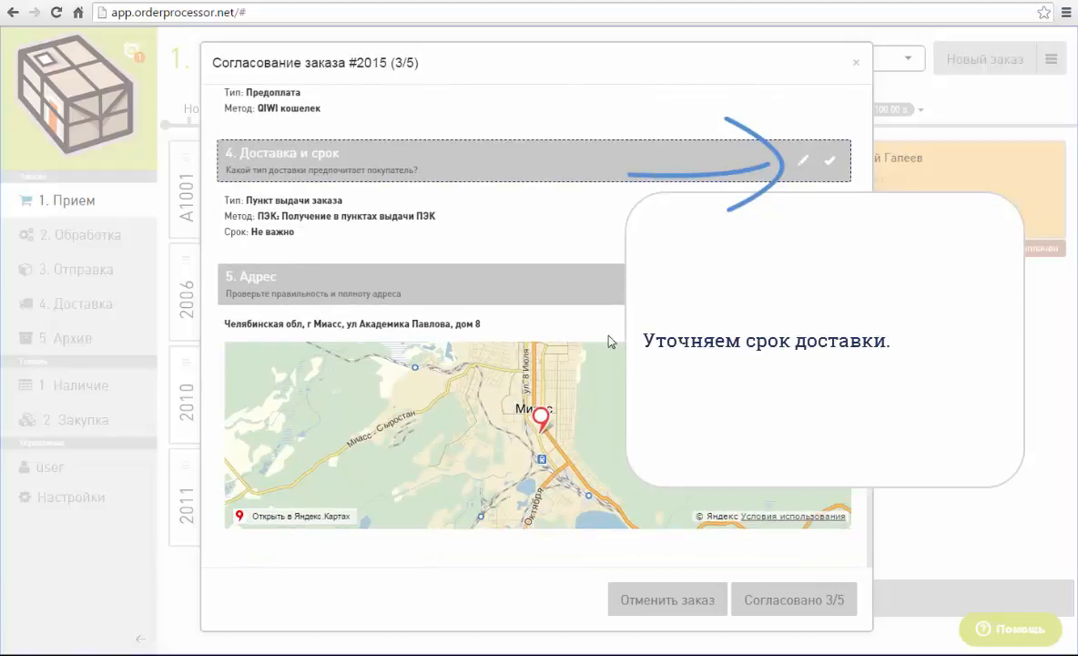
Step: Set the order's delivery term to Доставить до 21.07.2015, save it, and approve the Доставка и срок section
left_click(801, 162)
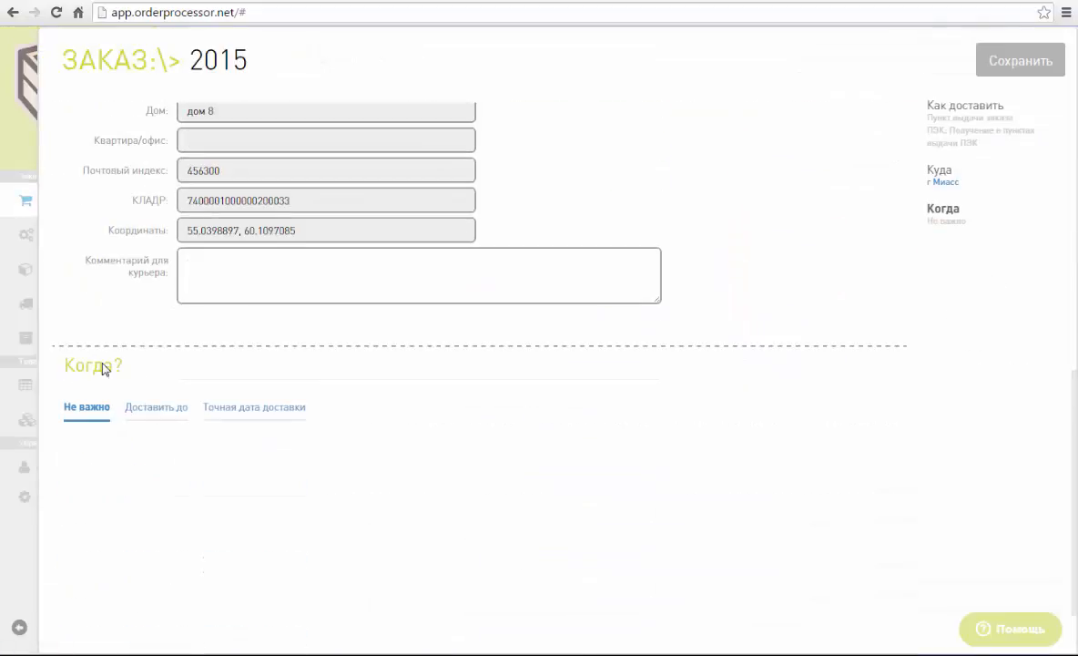
left_click(156, 407)
left_click(209, 477)
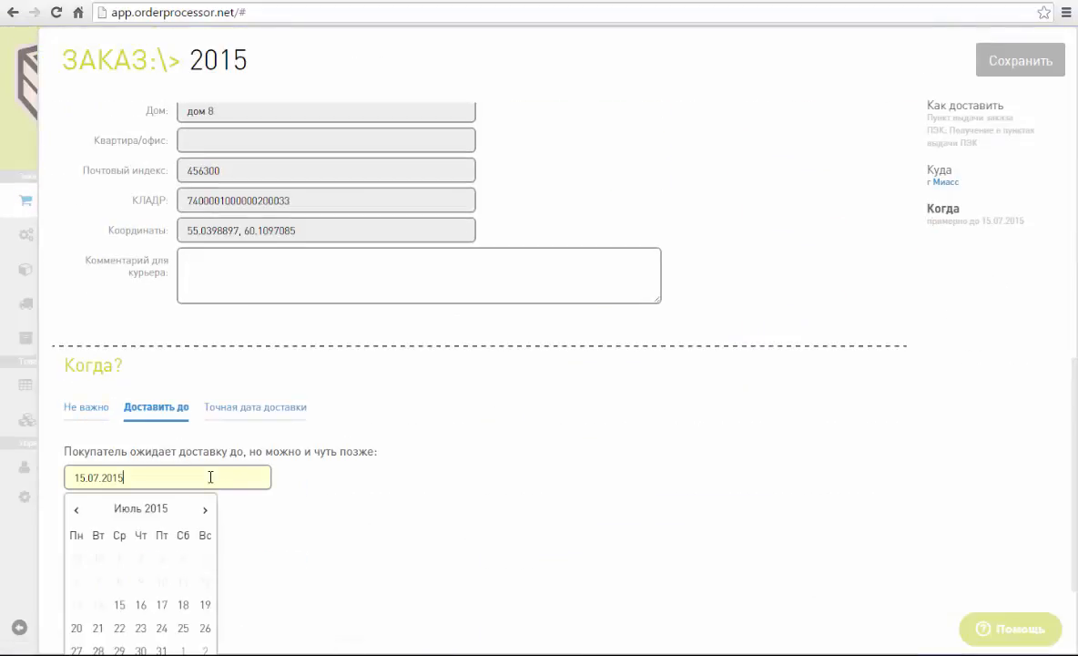
left_click(98, 628)
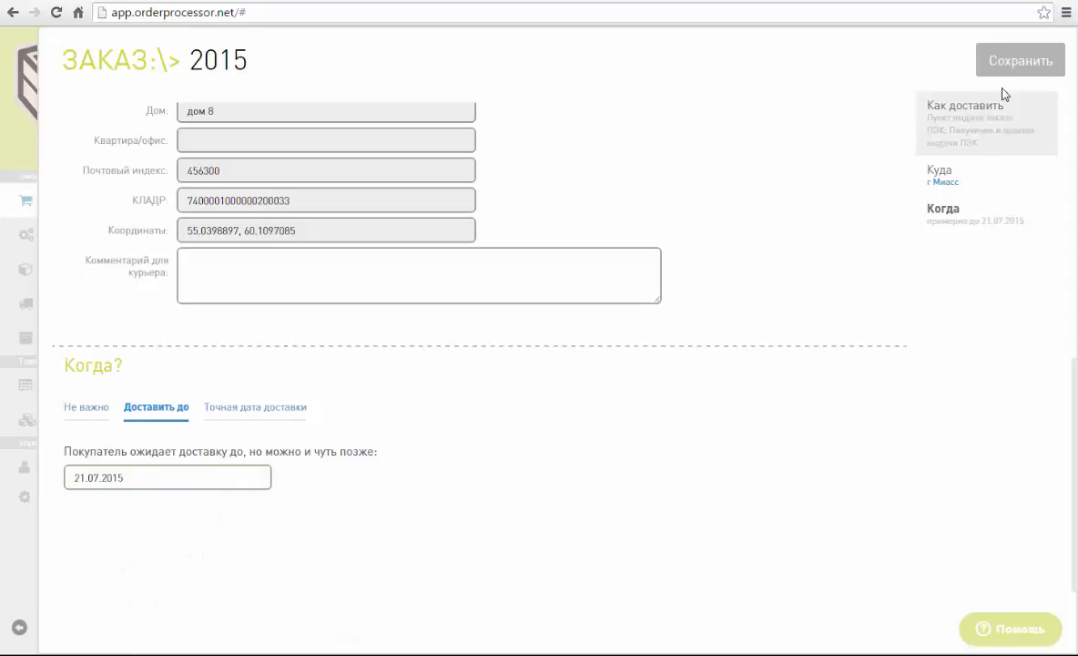
left_click(997, 62)
scroll(467, 287, "down", 5)
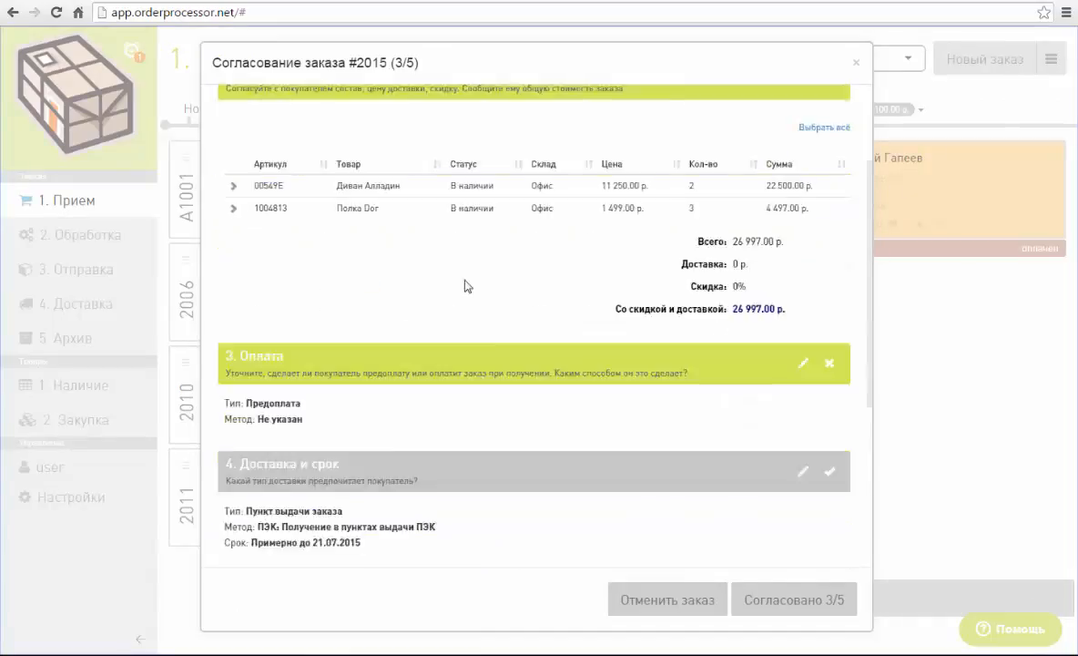
left_click(830, 171)
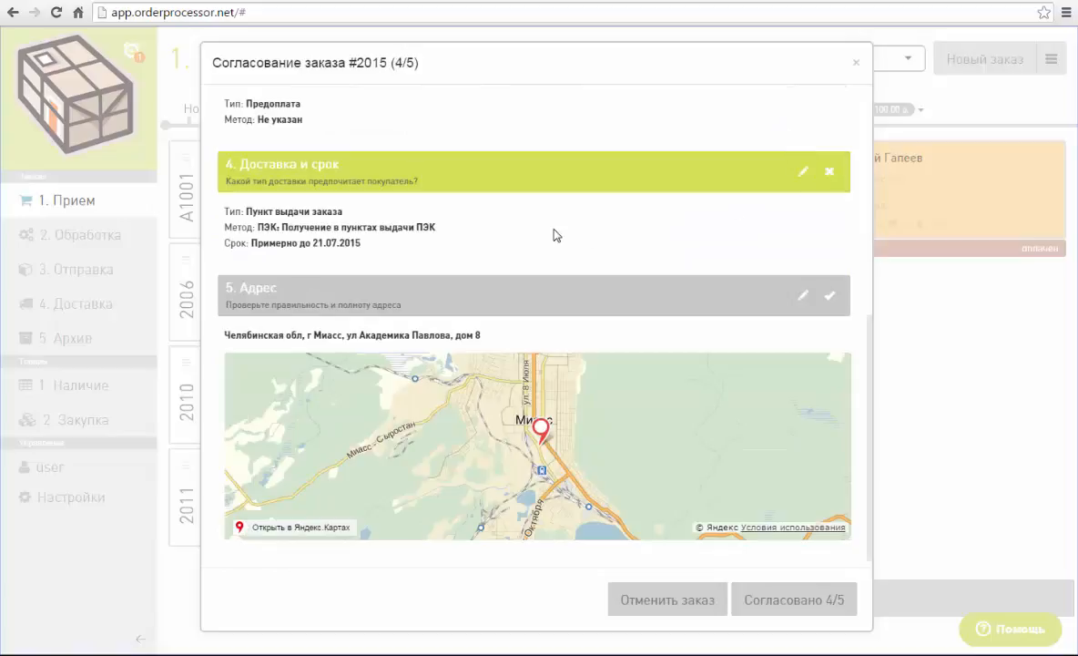
Step: Approve the order's Адрес section and mark all of its goods as reserved
scroll(554, 235, "down", 1)
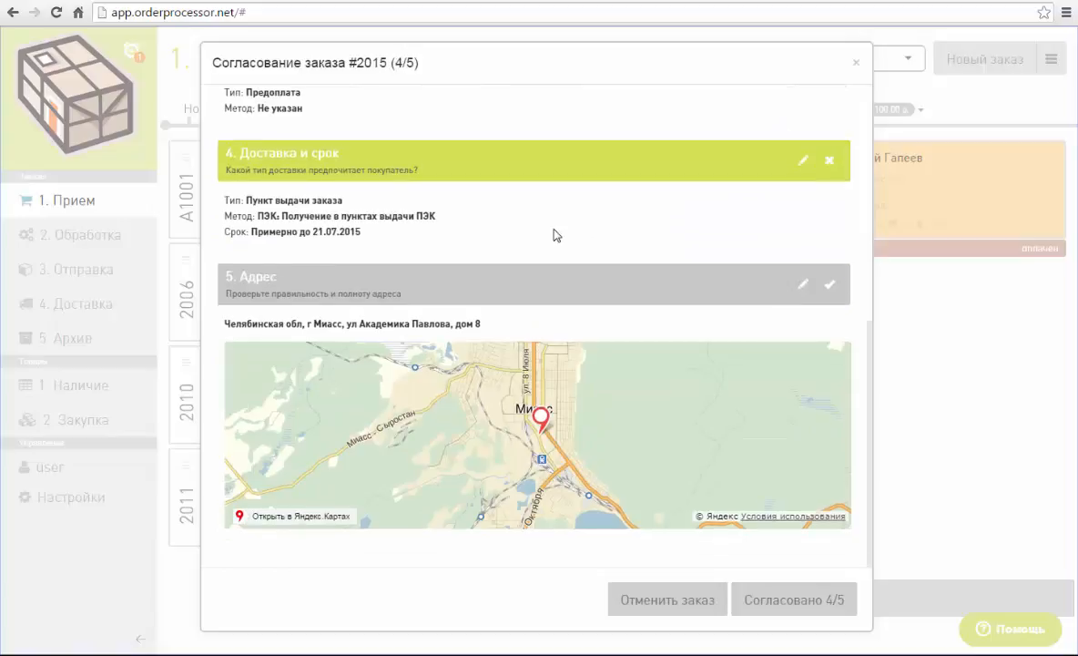
left_click(830, 289)
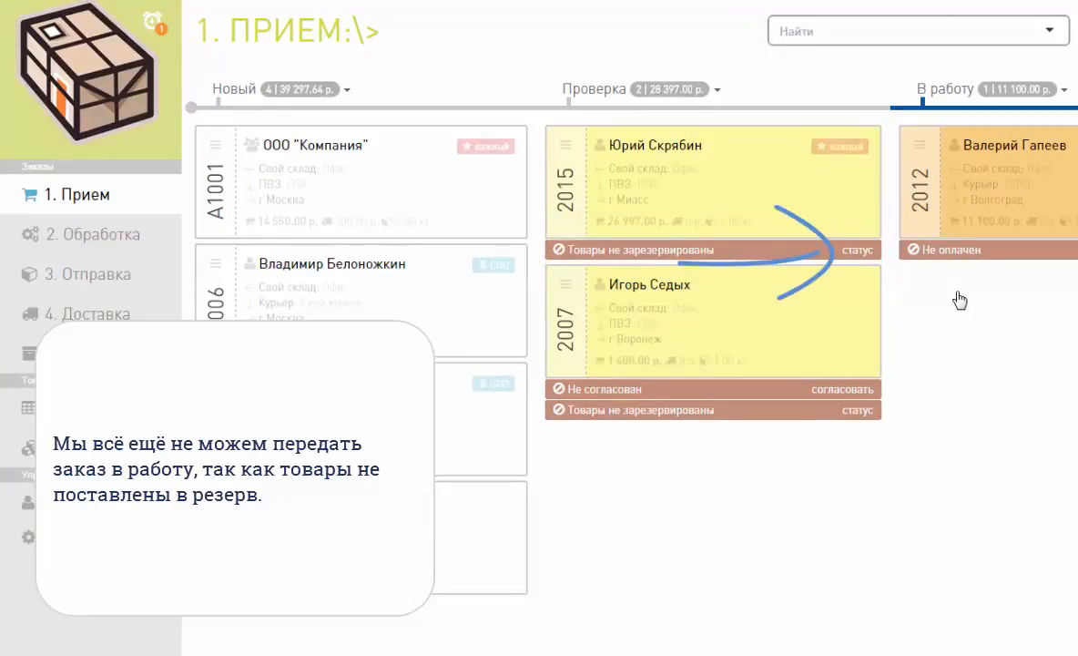
left_click(860, 249)
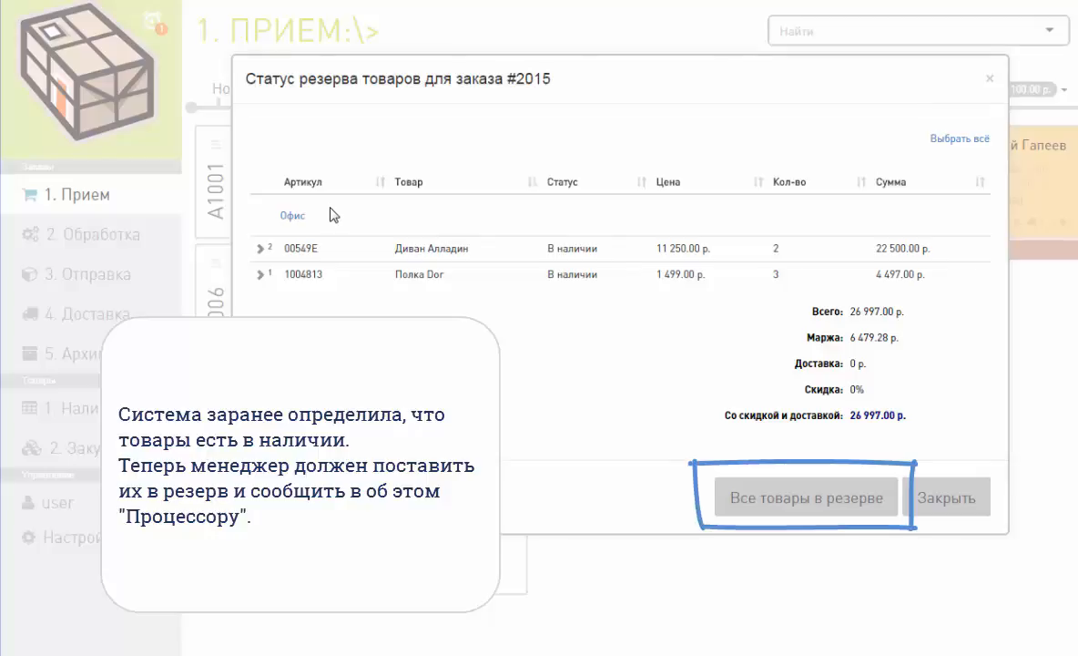
left_click(794, 506)
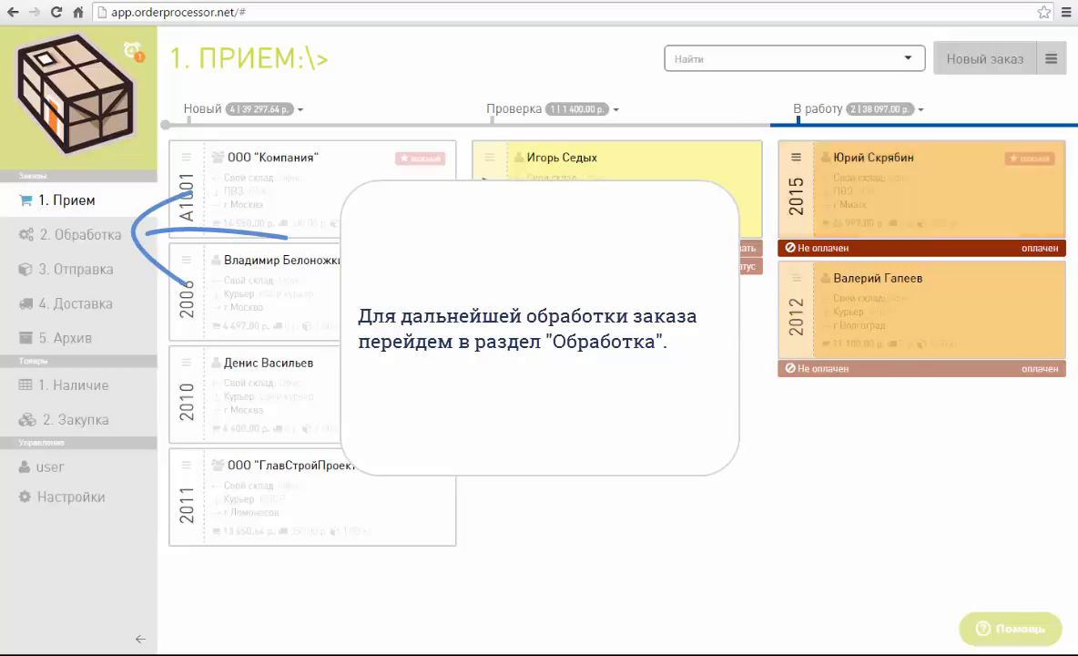
Step: In the Обработка section, mark the Миасс order as paid with the comment "платежное поручени 332 от 22.06.2015"
left_click(54, 233)
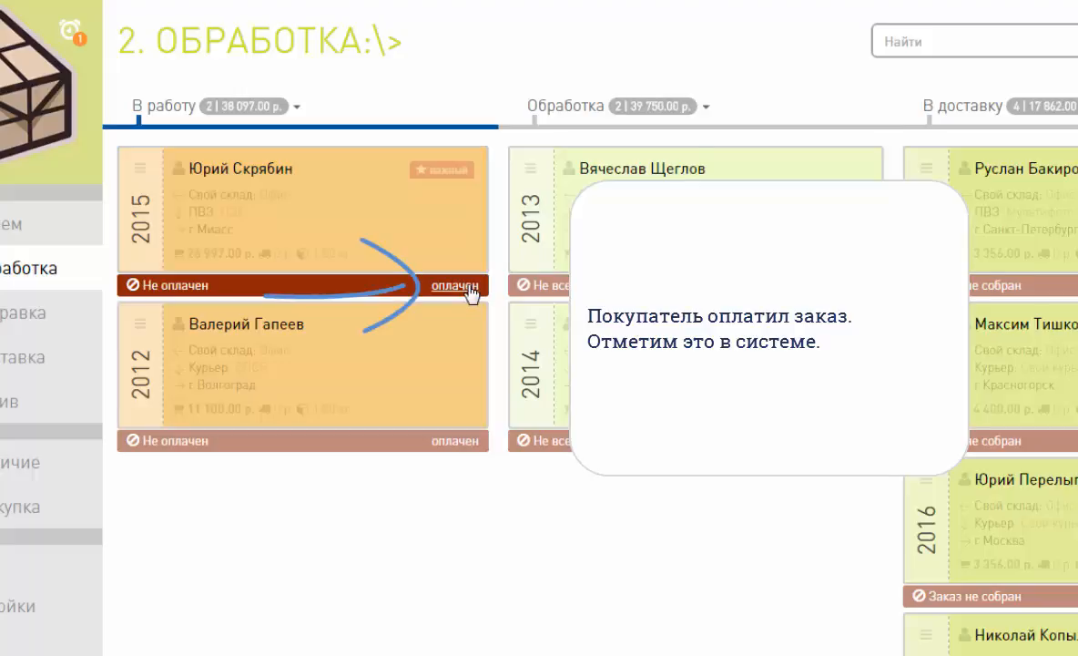
left_click(471, 291)
left_click(491, 246)
type("п")
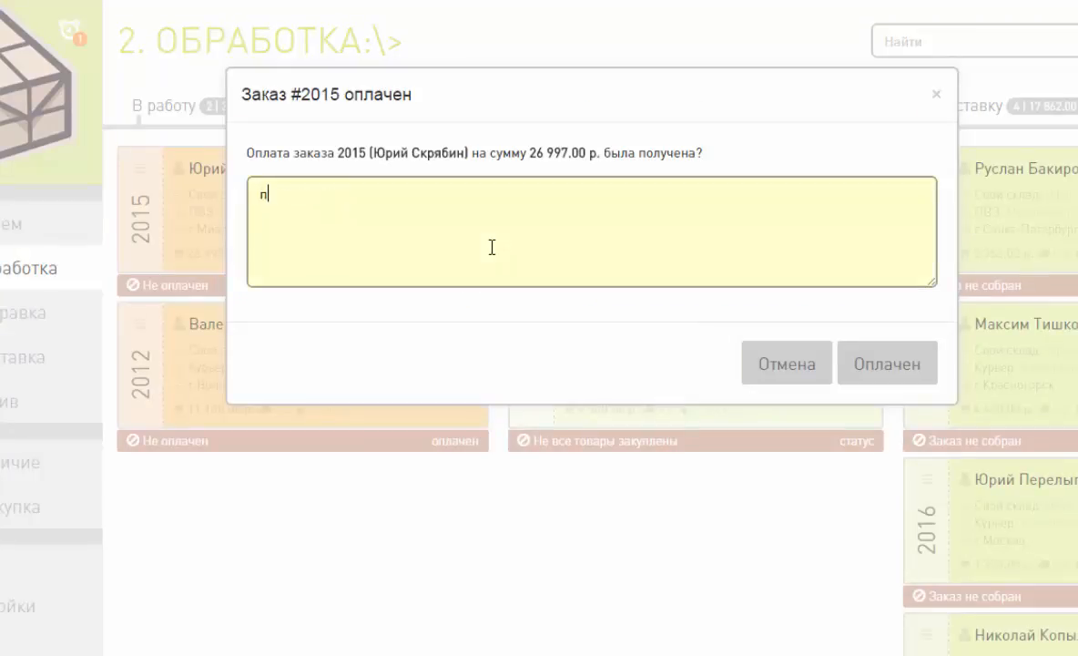
type("латежное поручени")
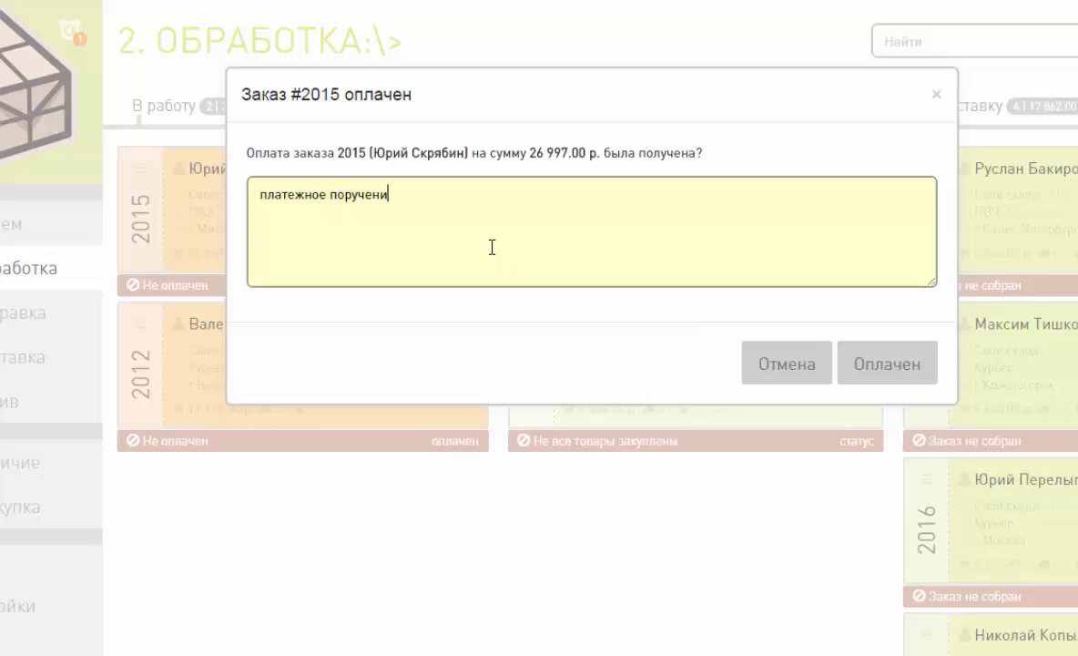
type(" 332 от 22")
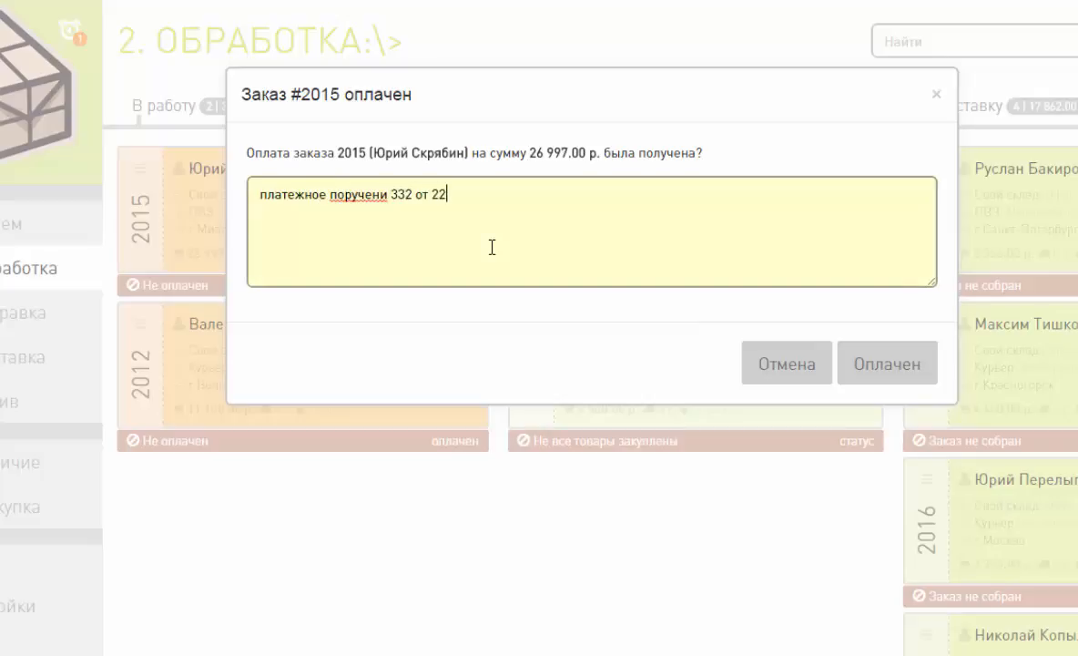
type(".06.2015")
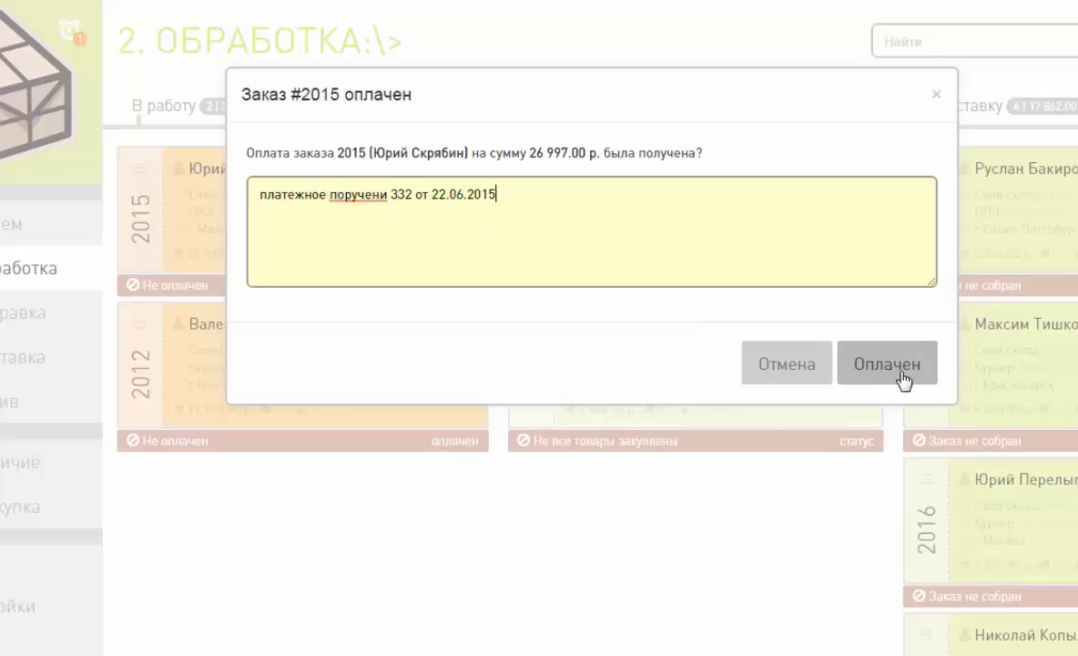
left_click(904, 380)
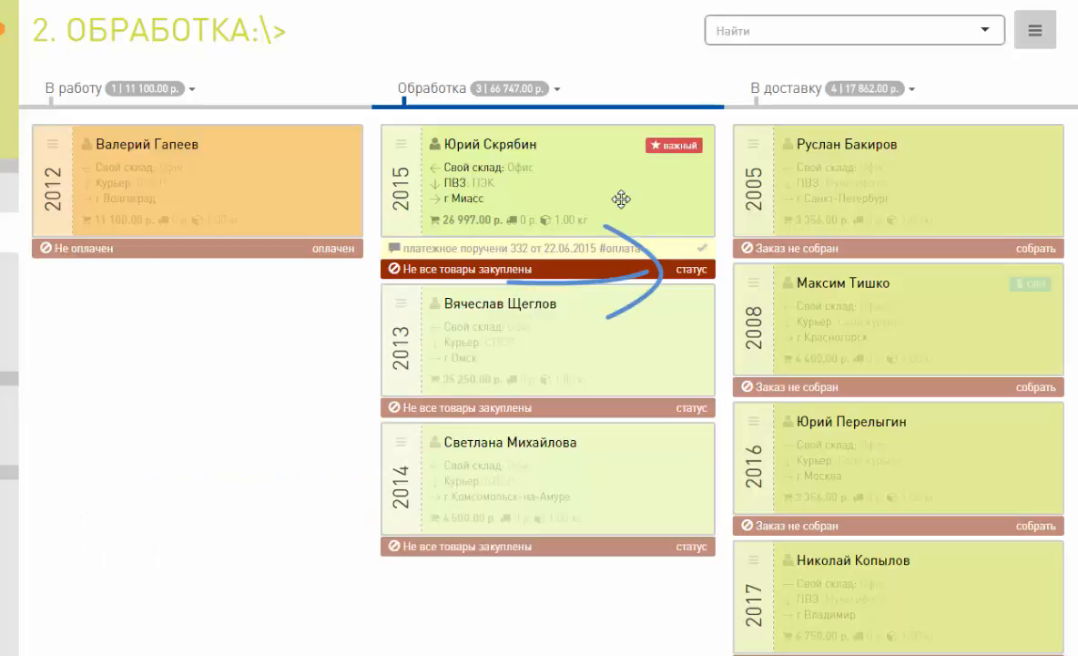
Step: Open the purchase status of the Миасс order's goods and mark them all as ready for assembly
left_click(693, 269)
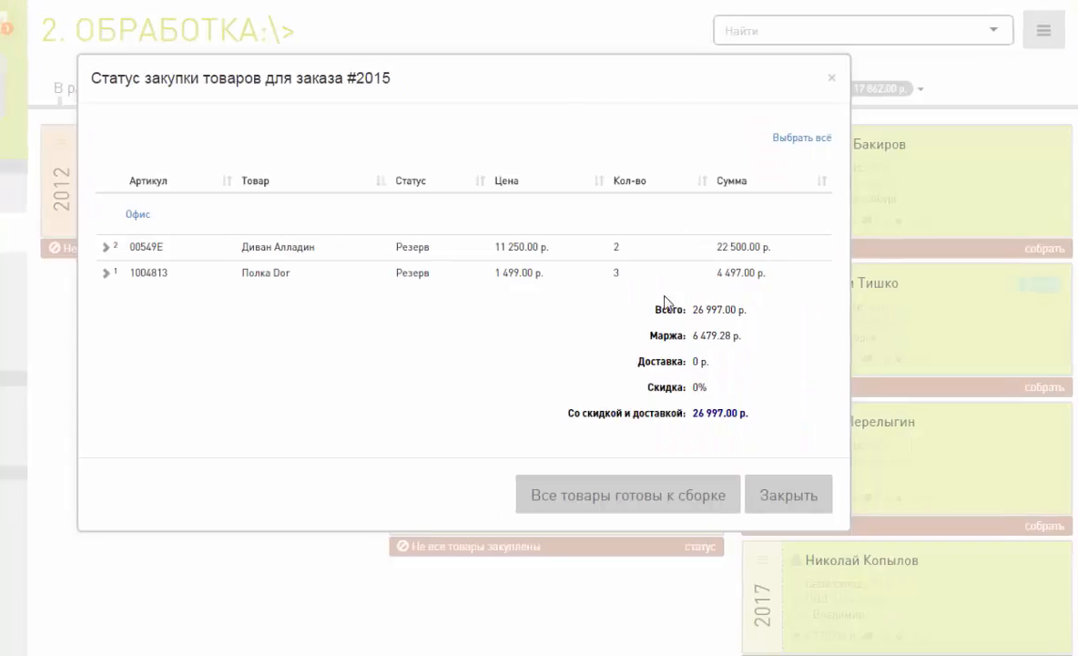
left_click(688, 495)
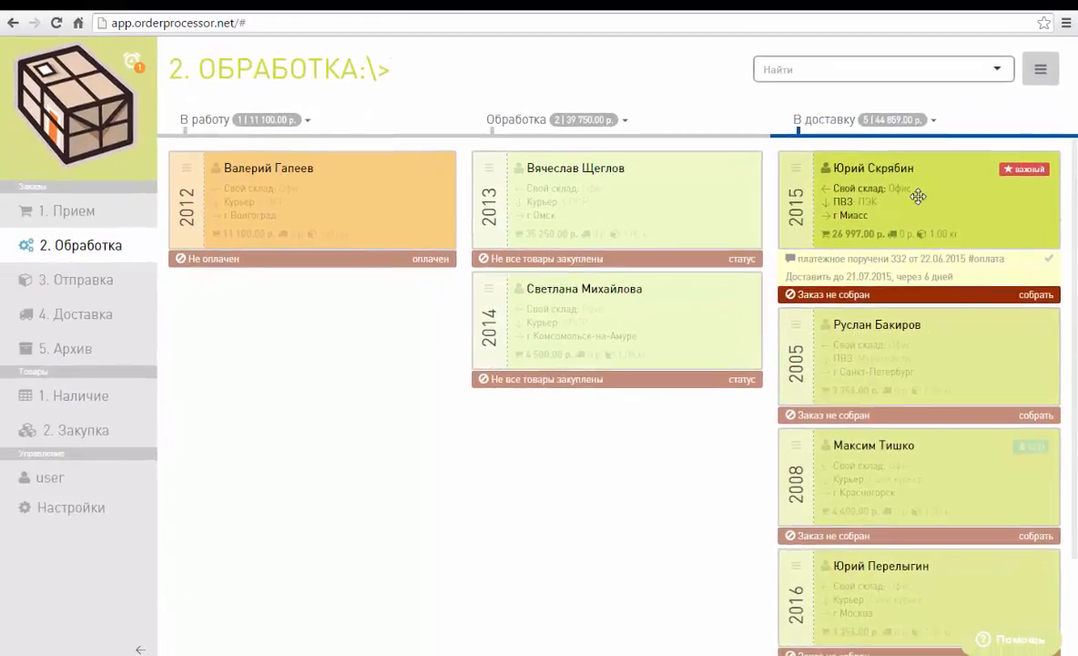
Step: Go to the Отправка section and expand the ПЭК carrier group to show its order
left_click(106, 282)
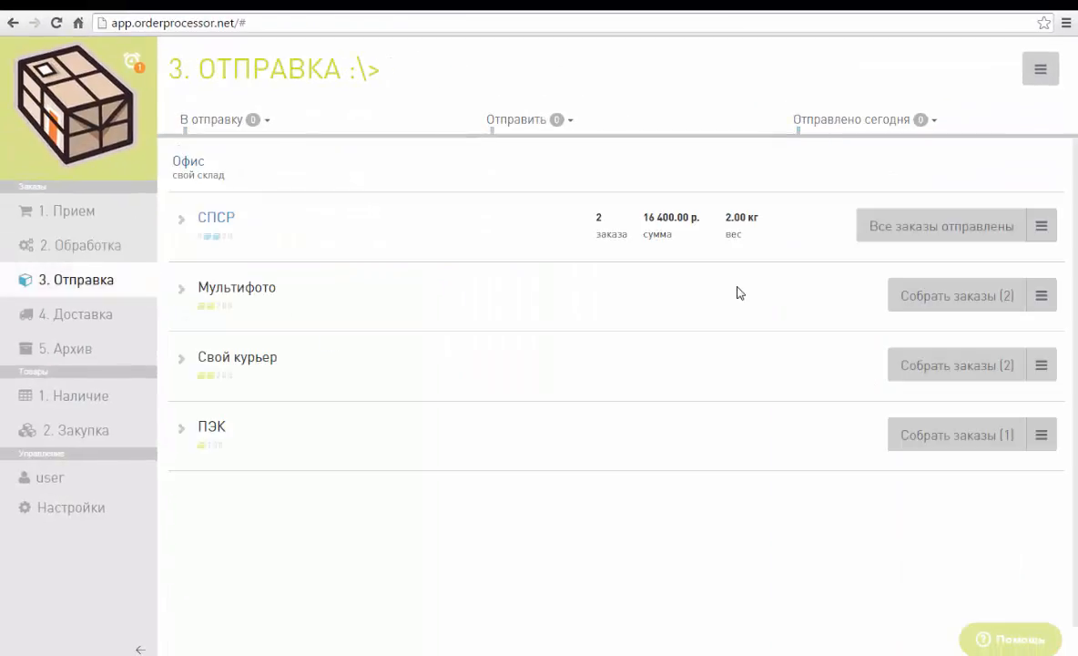
left_click(180, 430)
scroll(590, 285, "down", 1)
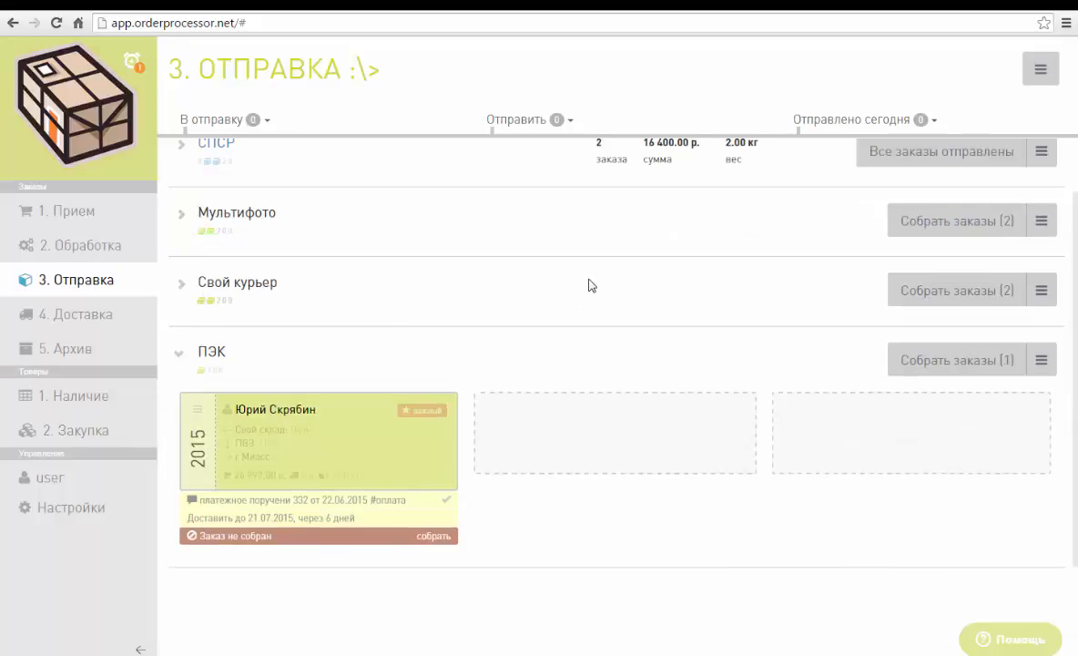